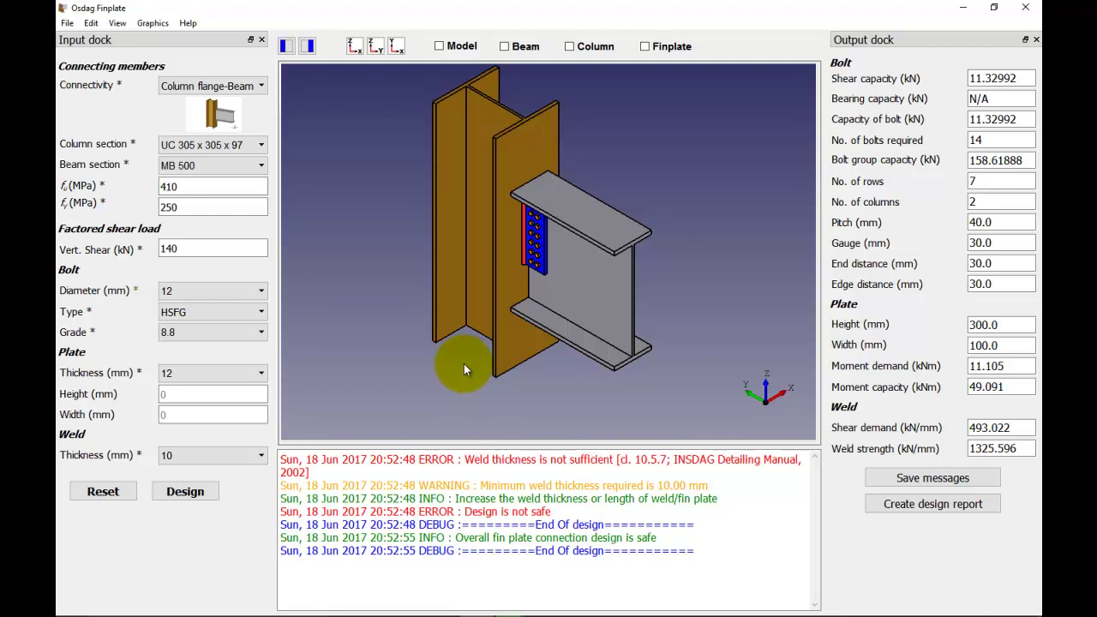
- Examine the 3D connection model, including a close-up of the fin plate and its bolts
{"action": "left_click_drag", "start_coordinate": [434, 360], "coordinate": [548, 378]}
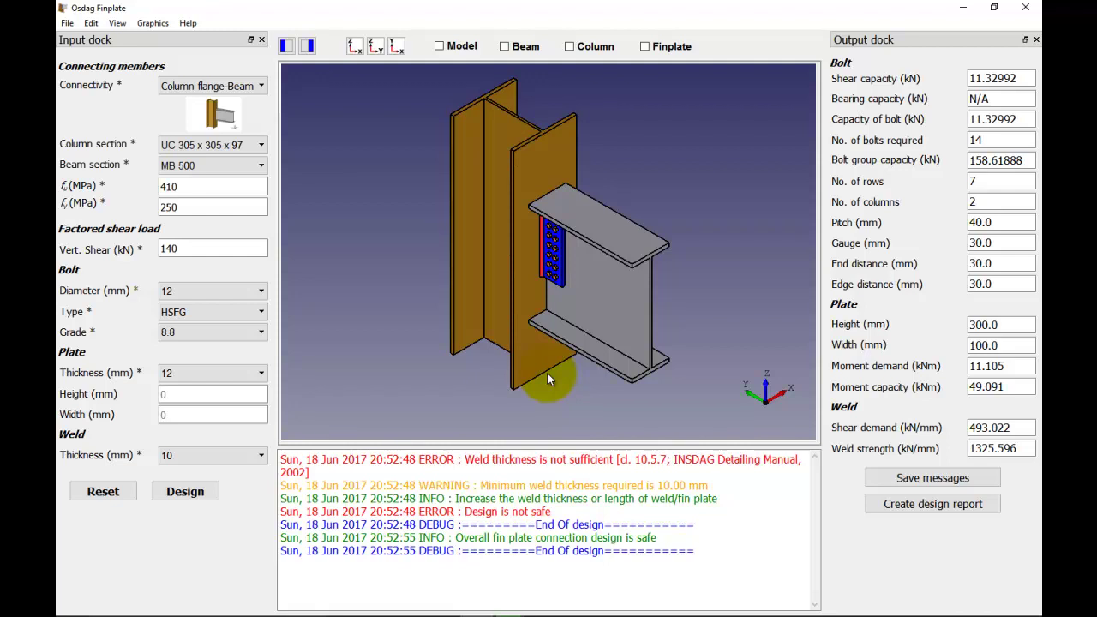
{"action": "scroll", "coordinate": [466, 360], "scroll_direction": "up", "scroll_amount": 5}
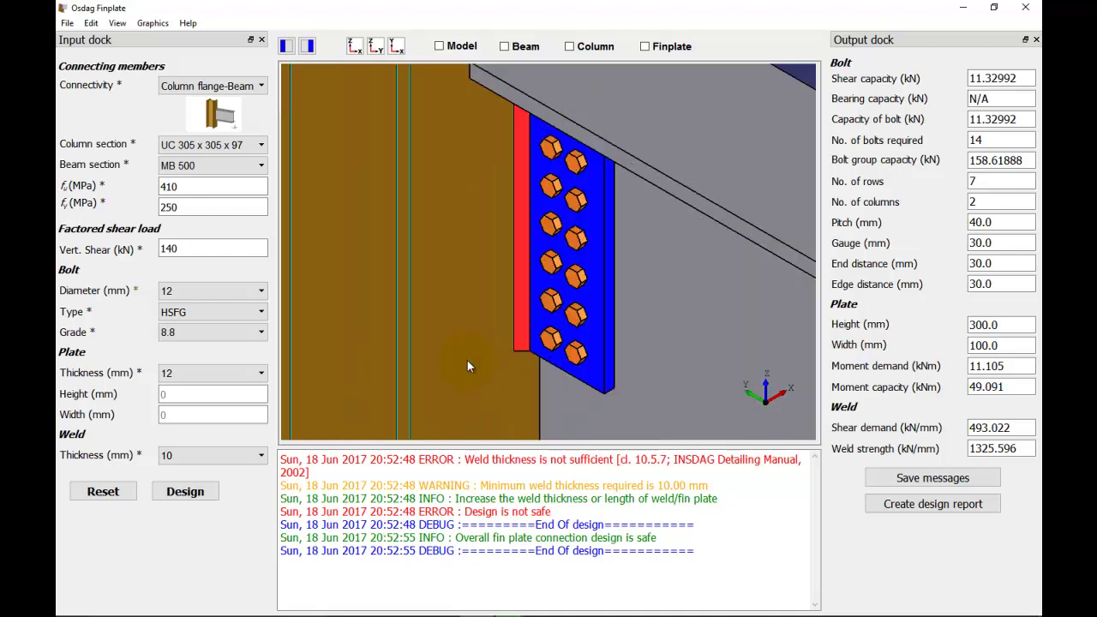
{"action": "scroll", "coordinate": [468, 366], "scroll_direction": "down", "scroll_amount": 5}
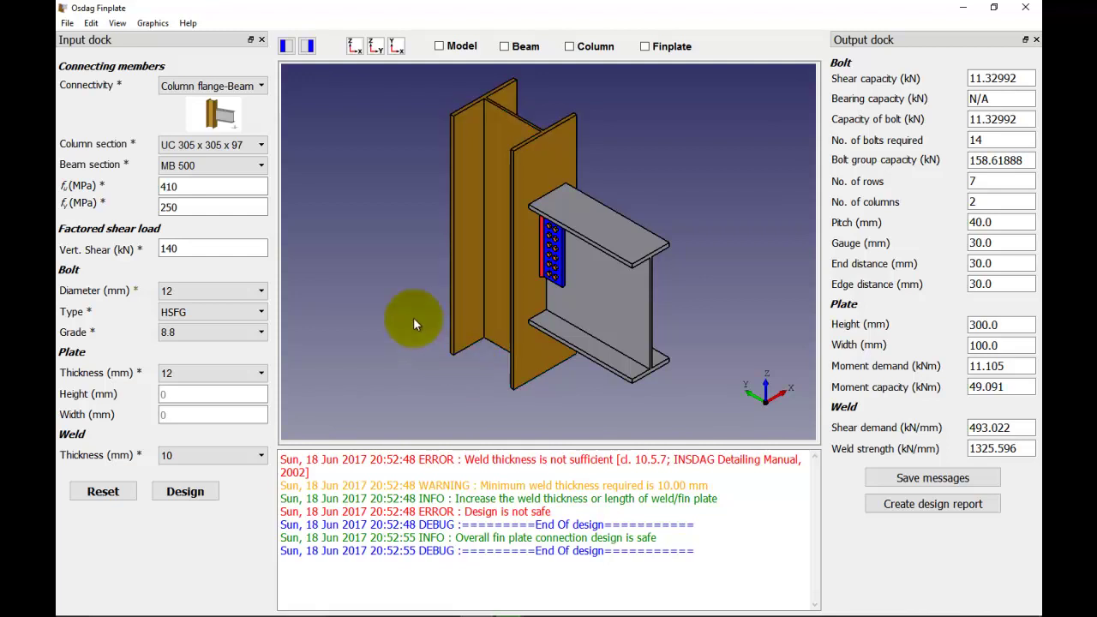
{"action": "left_click_drag", "start_coordinate": [398, 310], "coordinate": [401, 281]}
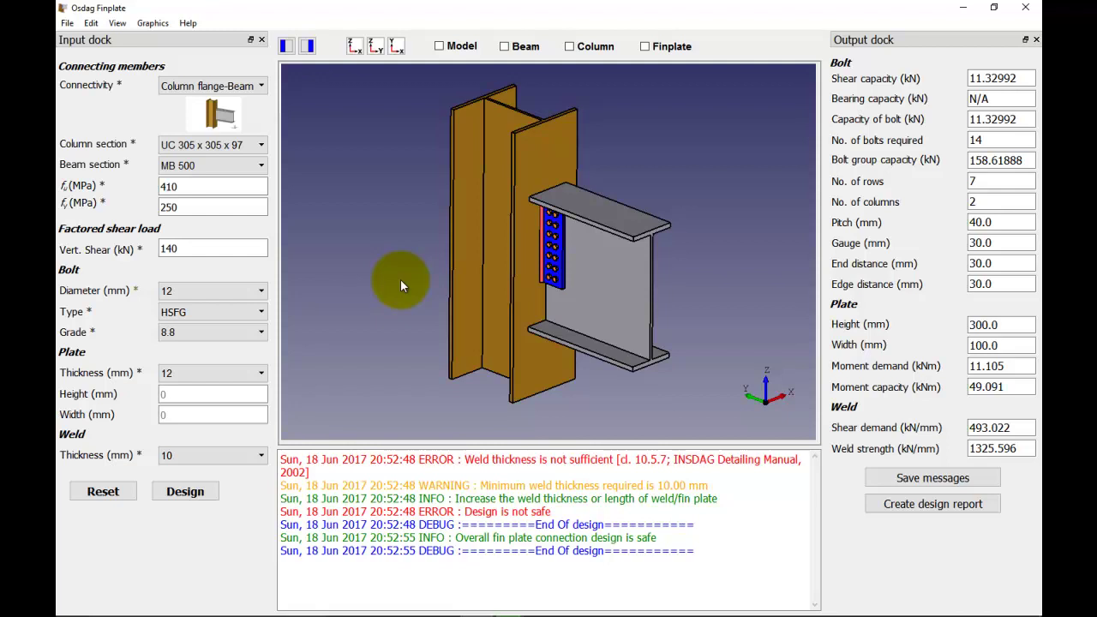
- Change the graphics window's background colour to green #55aa00
{"action": "left_click", "coordinate": [152, 23]}
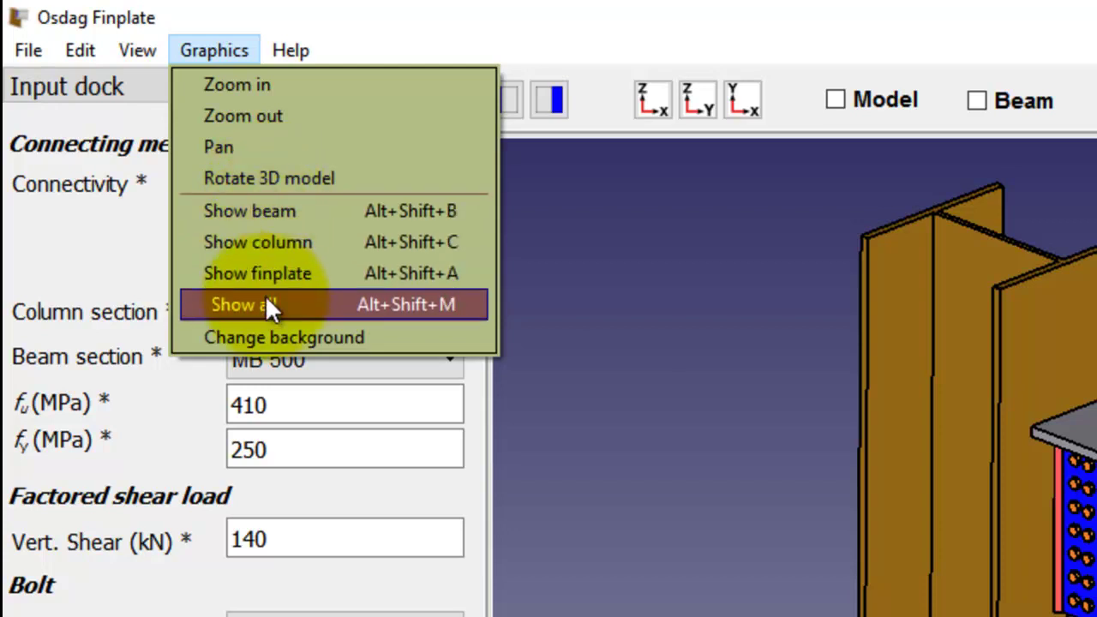
{"action": "left_click", "coordinate": [269, 335]}
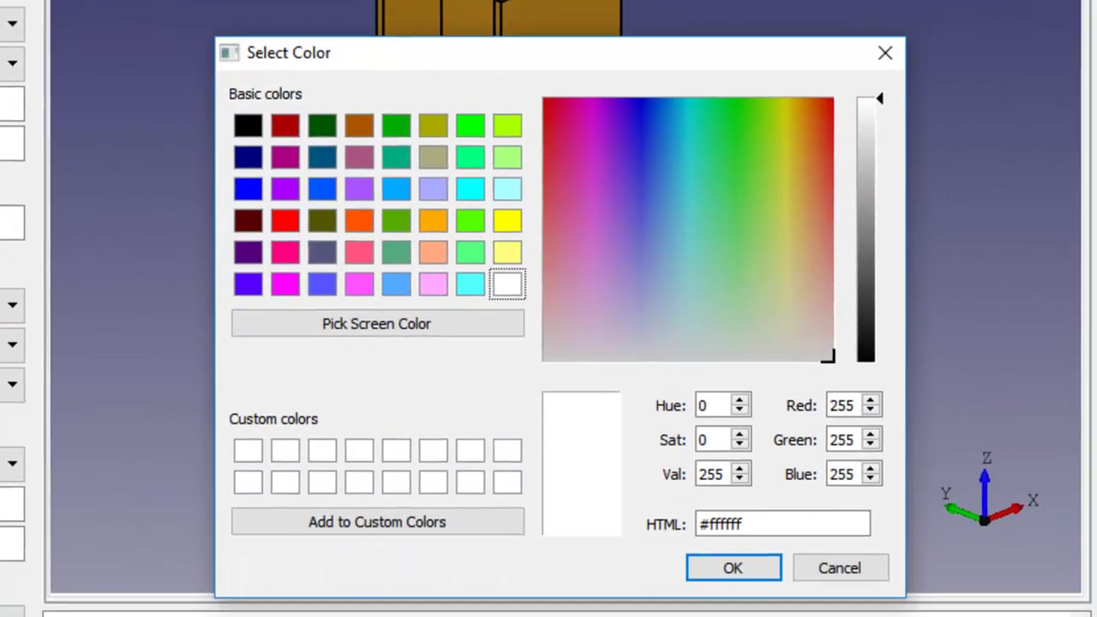
{"action": "left_click", "coordinate": [400, 222]}
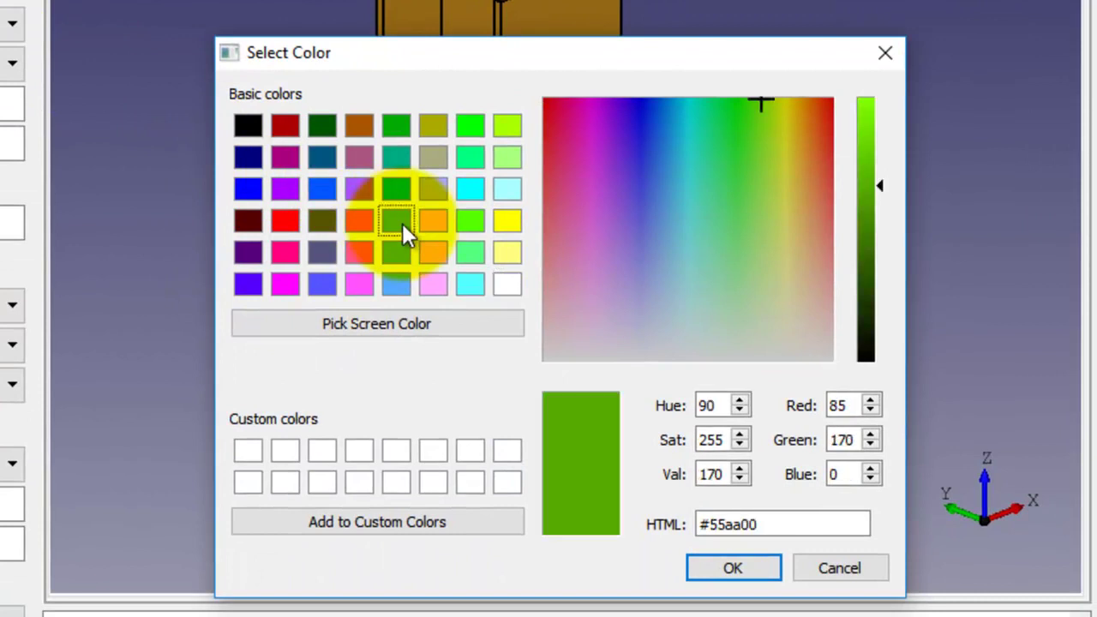
{"action": "left_click", "coordinate": [727, 567]}
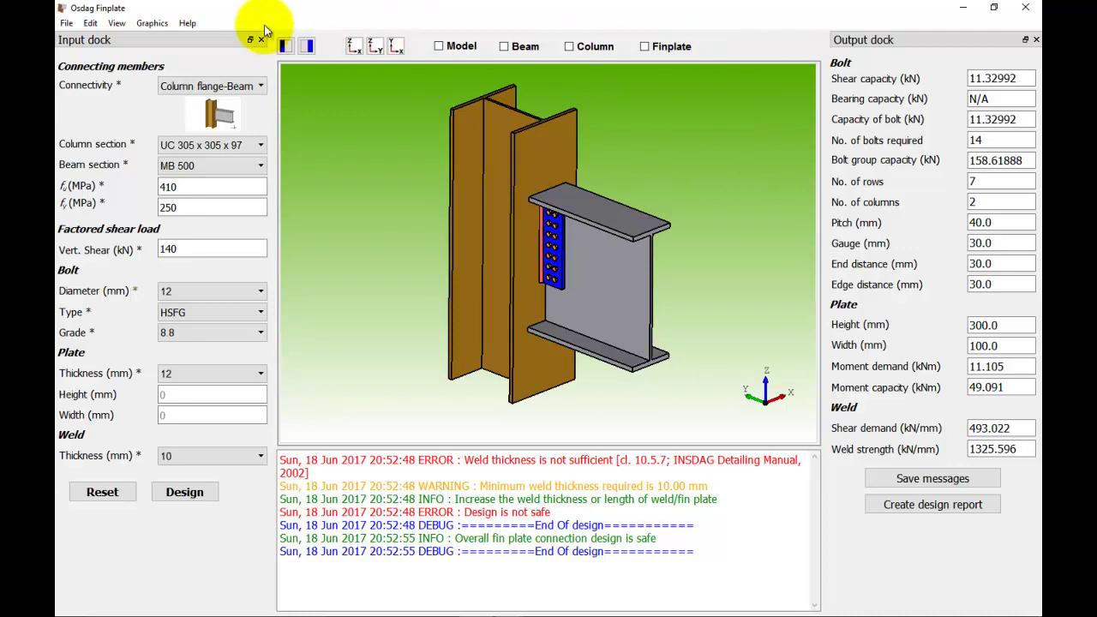
- Isolate the beam in the 3D view and switch back to the complete connection model
{"action": "left_click", "coordinate": [152, 23]}
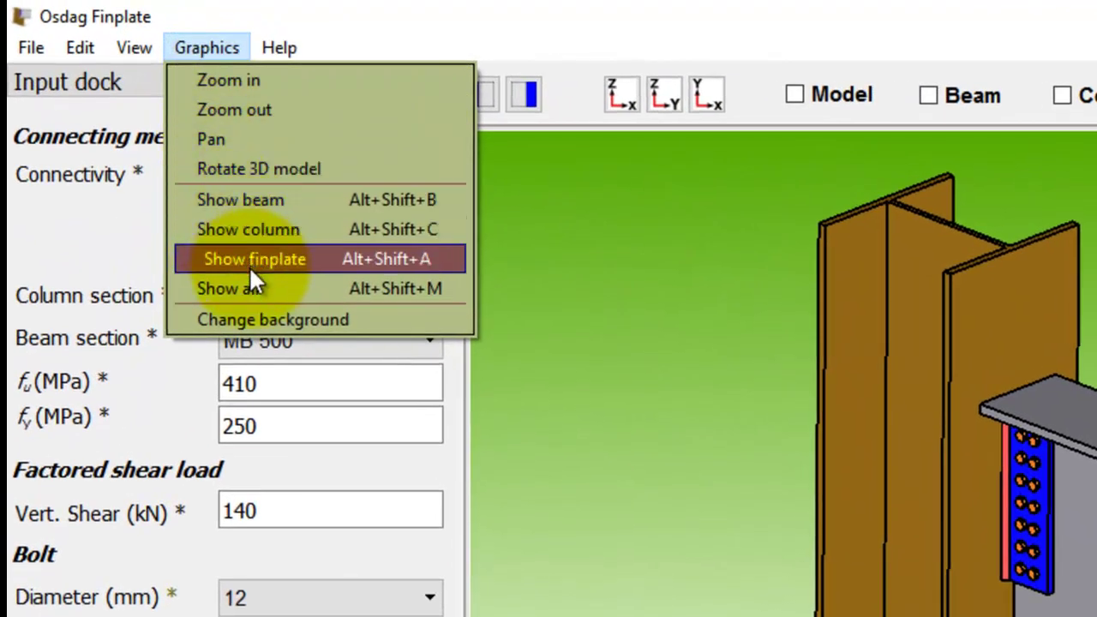
{"action": "left_click", "coordinate": [293, 288]}
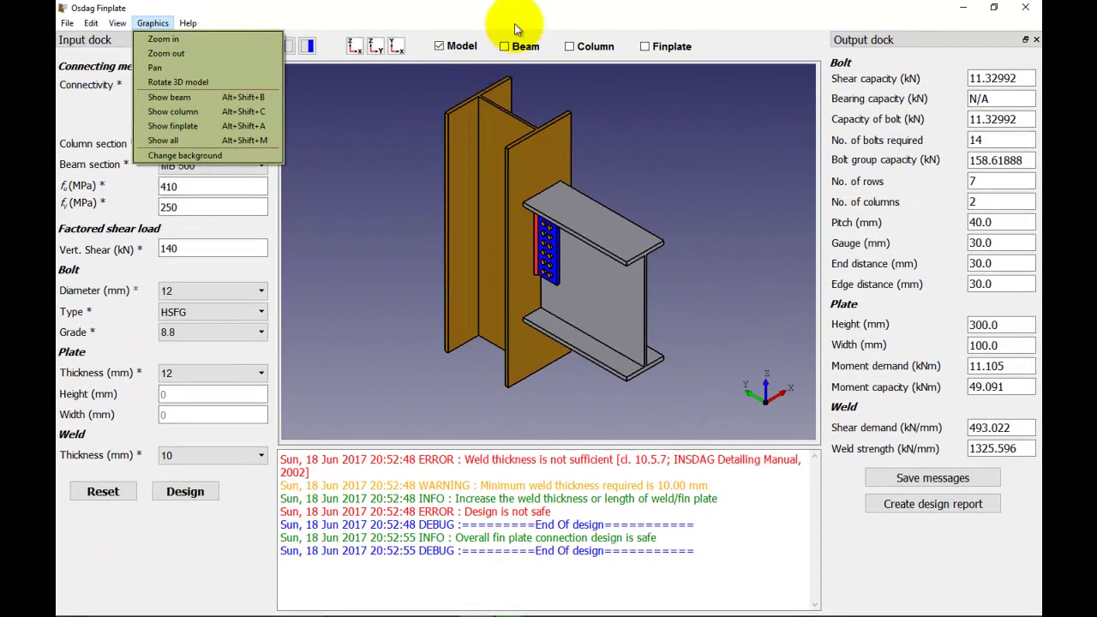
{"action": "left_click", "coordinate": [514, 23]}
{"action": "left_click", "coordinate": [504, 47]}
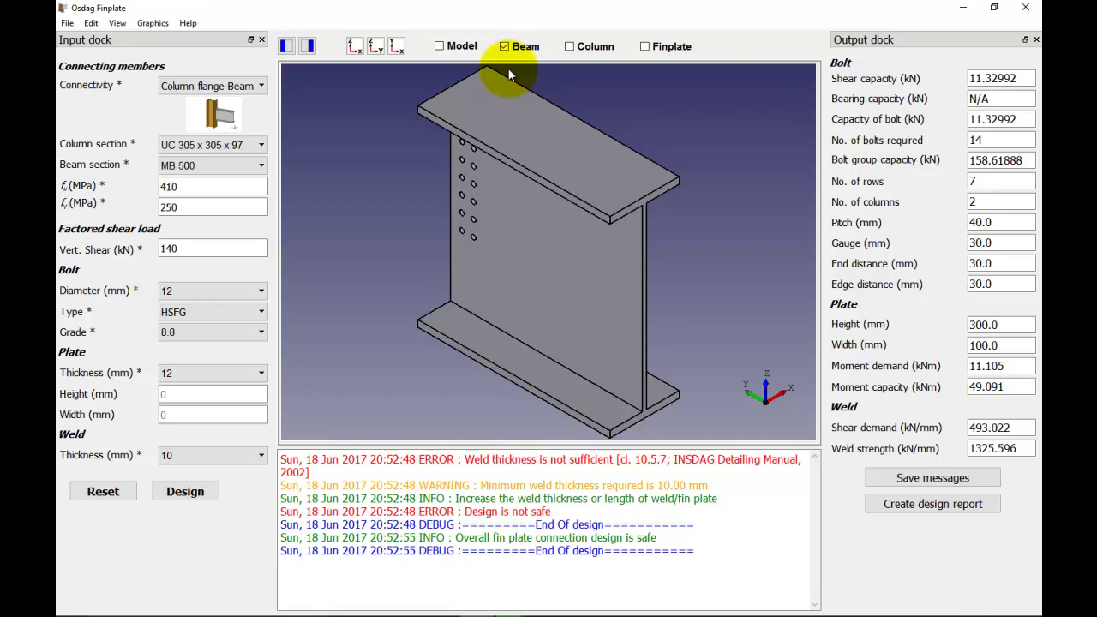
{"action": "left_click", "coordinate": [450, 50]}
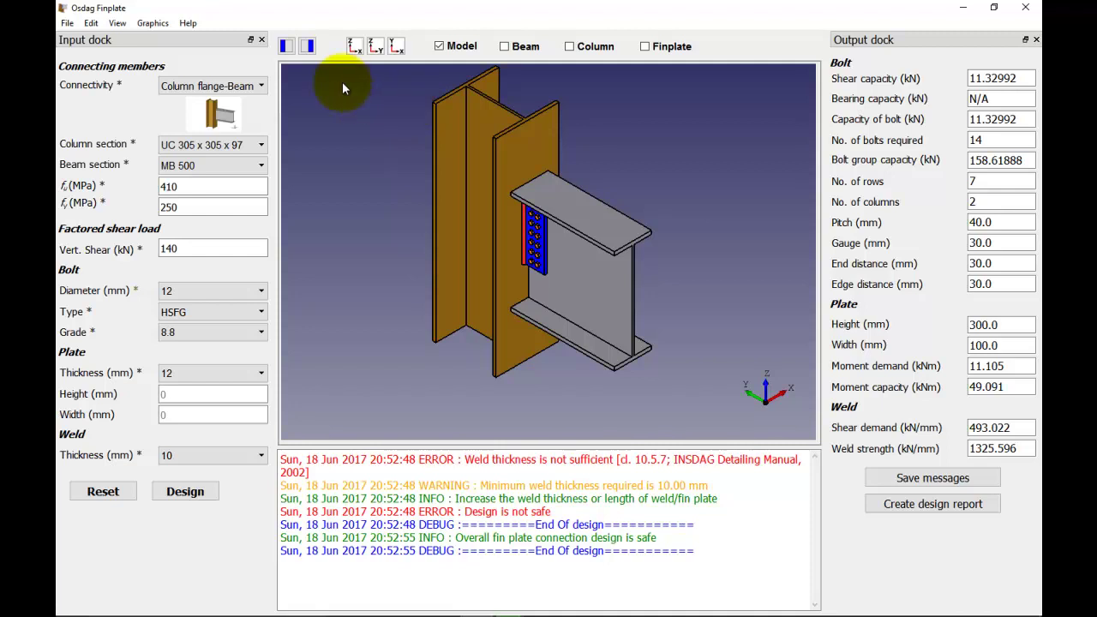
- Generate the 2D front view drawing of the connection
{"action": "left_click", "coordinate": [66, 23]}
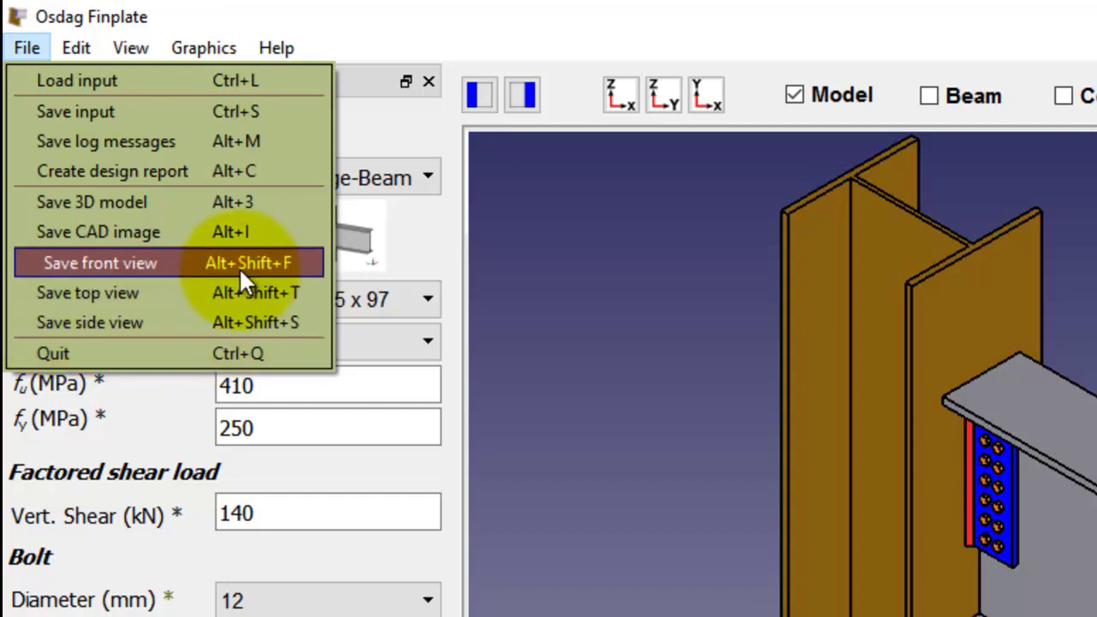
{"action": "left_click", "coordinate": [242, 324]}
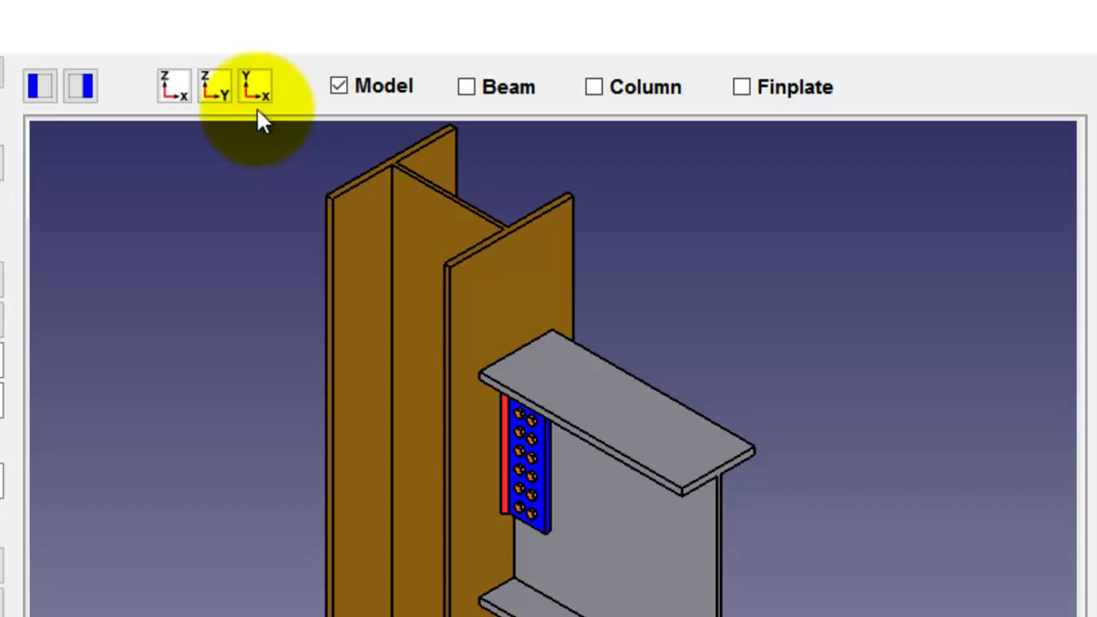
{"action": "left_click", "coordinate": [176, 92]}
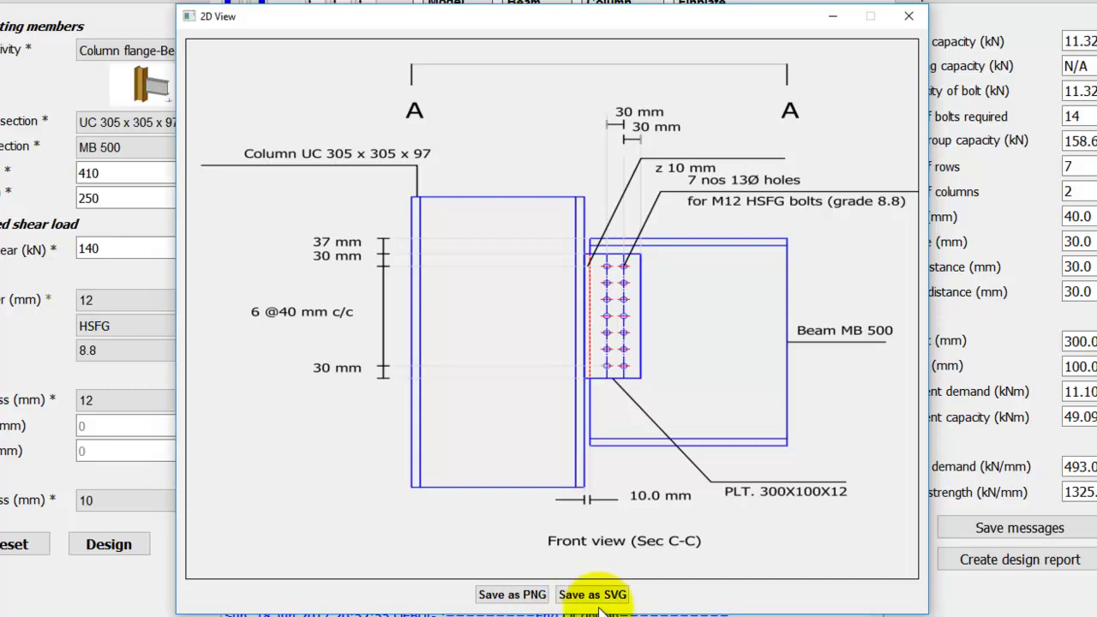
- Save the front view drawing as a PNG file named front_view and close the drawing window
{"action": "left_click", "coordinate": [506, 597]}
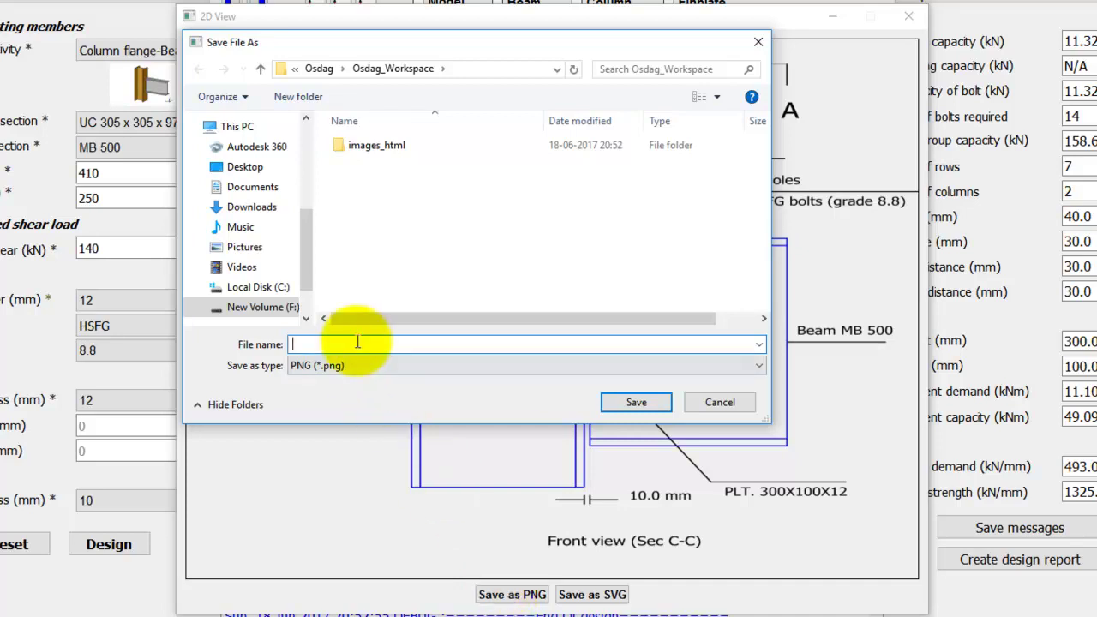
{"action": "type", "text": "front_view"}
{"action": "left_click", "coordinate": [611, 405]}
{"action": "left_click", "coordinate": [550, 337]}
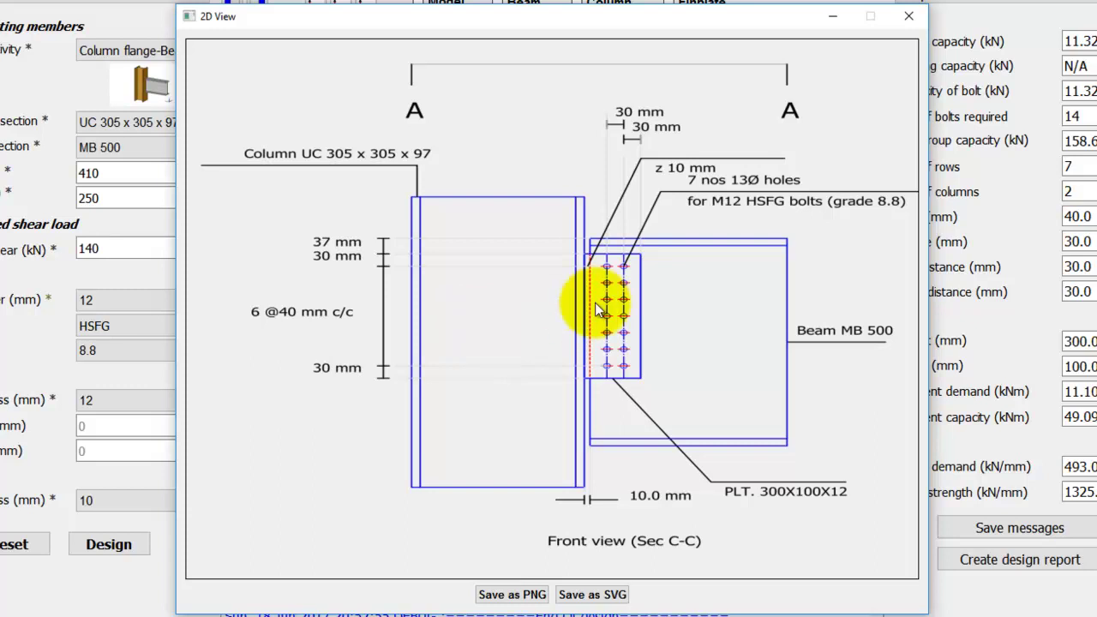
{"action": "left_click", "coordinate": [908, 16]}
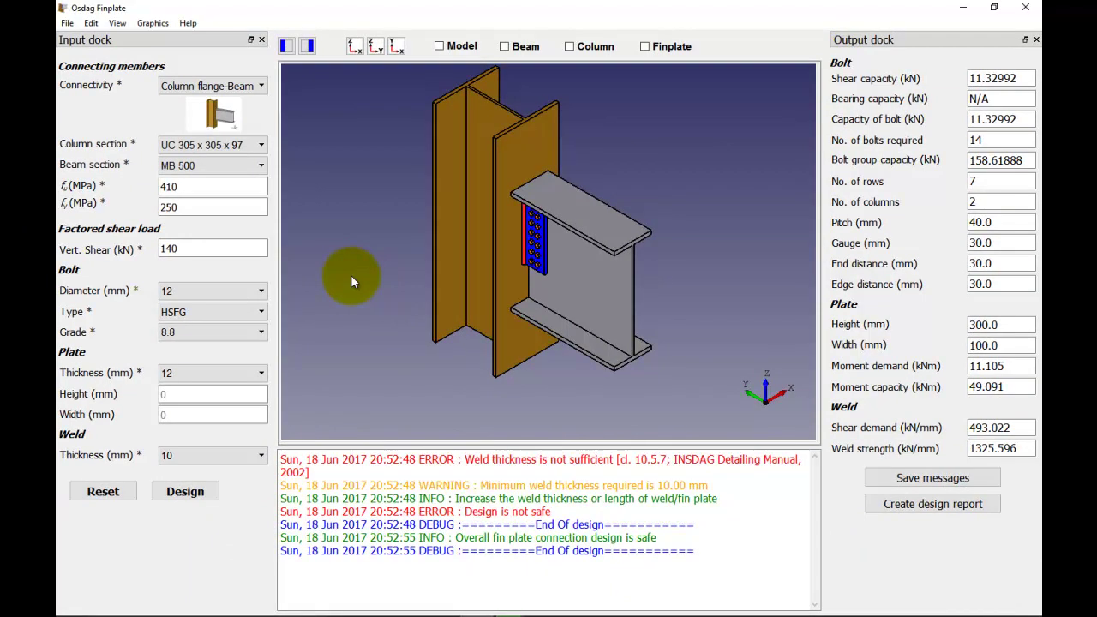
- Export the 3D model in IGS format as demo.igs to the Osdag_Workspace folder
{"action": "left_click", "coordinate": [66, 23]}
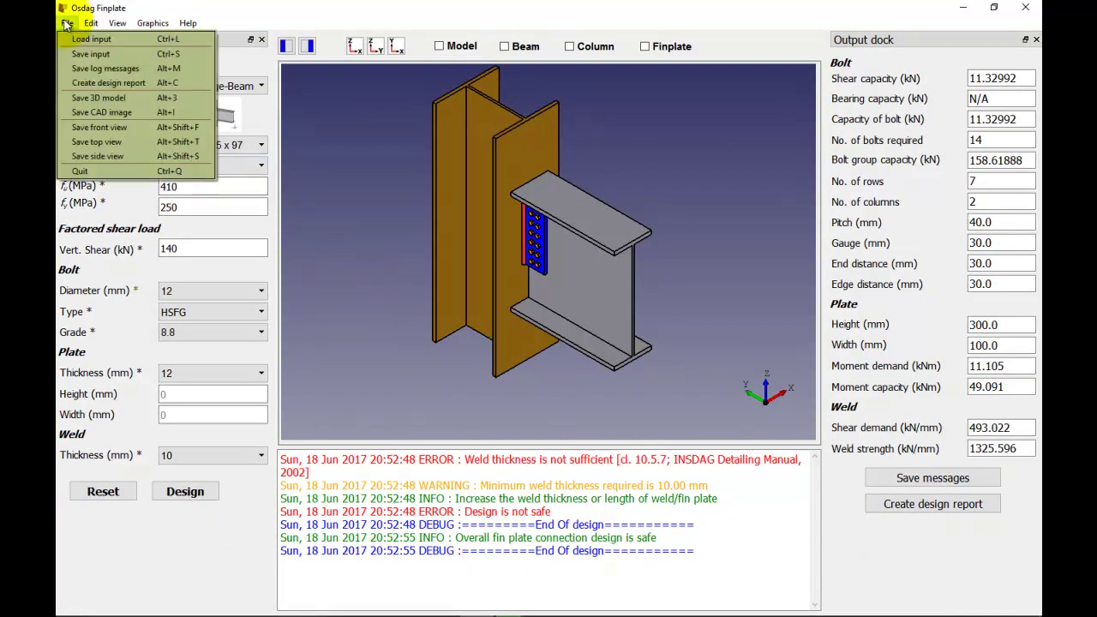
{"action": "left_click", "coordinate": [67, 100]}
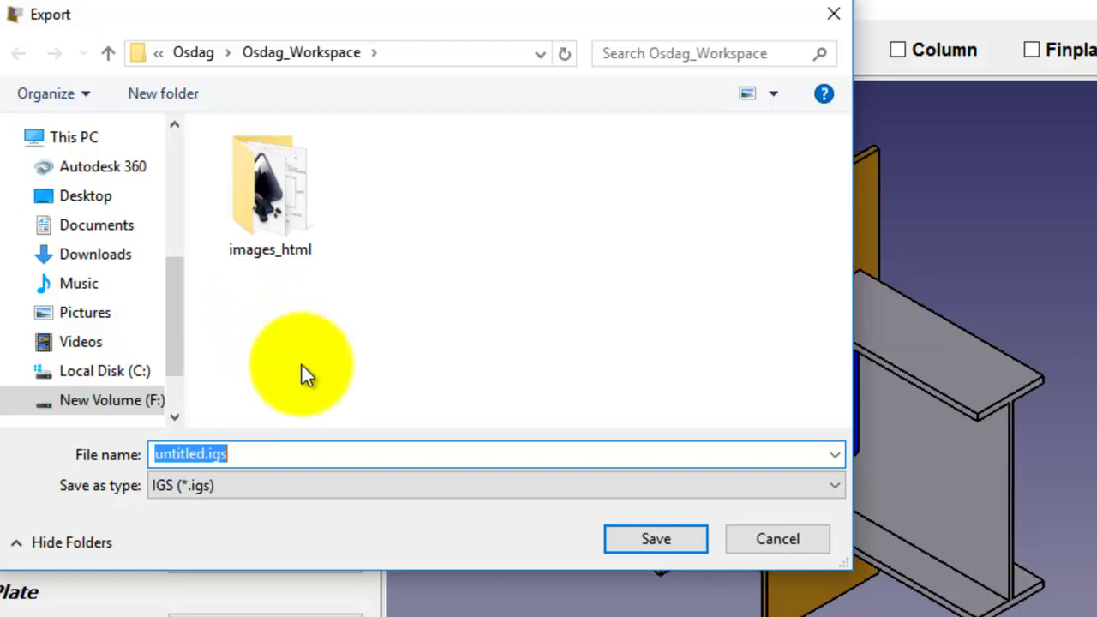
{"action": "left_click", "coordinate": [362, 485]}
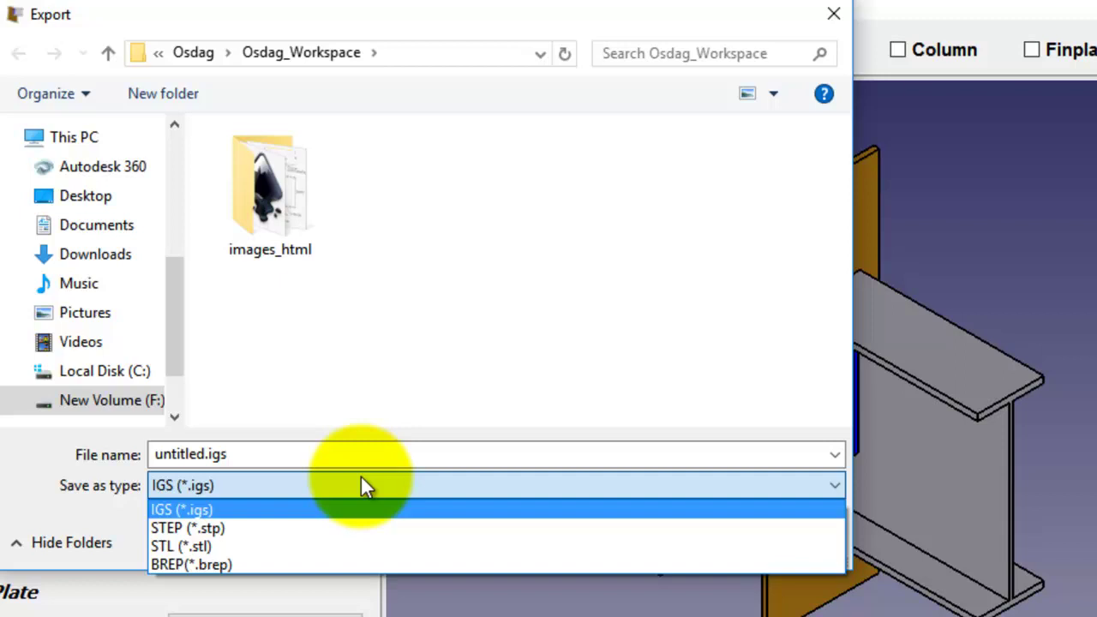
{"action": "left_click", "coordinate": [292, 510]}
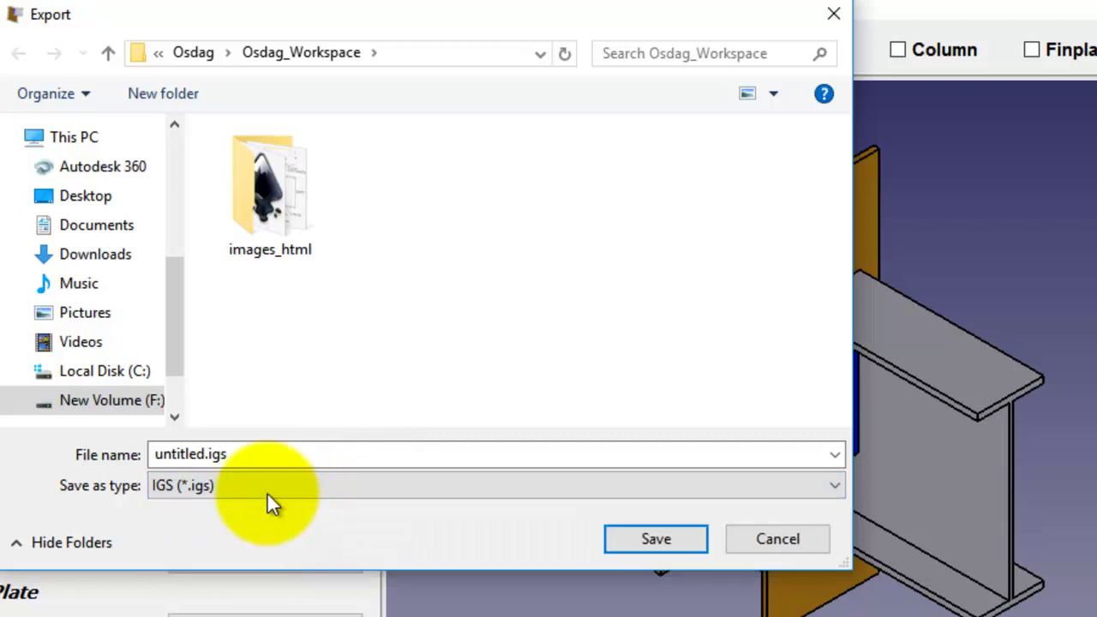
{"action": "left_click", "coordinate": [210, 453]}
{"action": "left_click", "coordinate": [210, 453]}
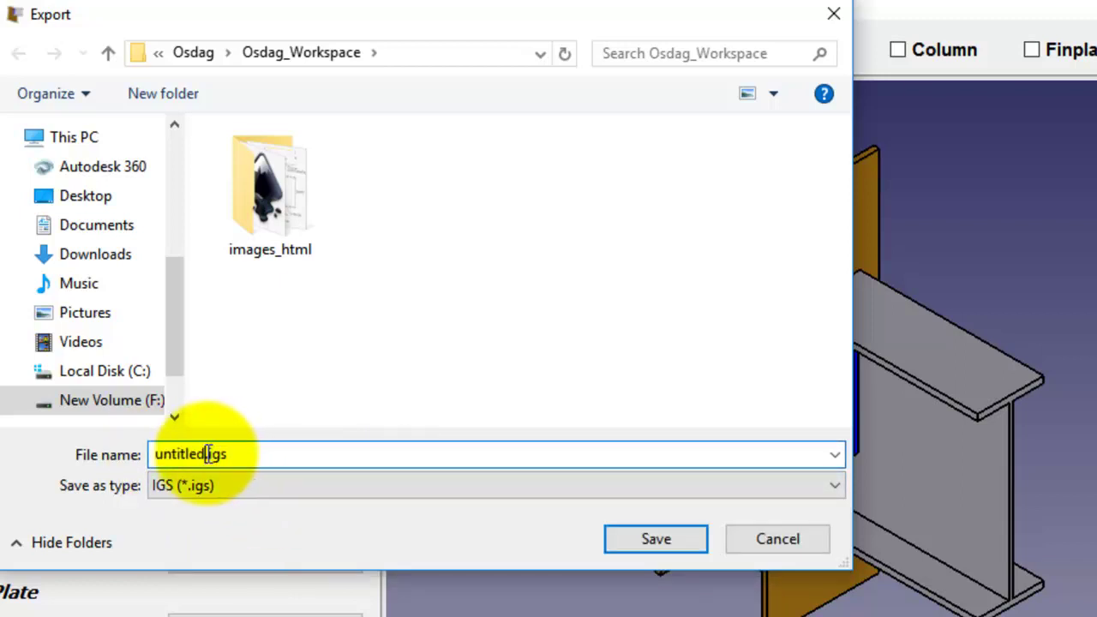
{"action": "left_click_drag", "start_coordinate": [207, 453], "coordinate": [64, 454]}
{"action": "type", "text": "demo"}
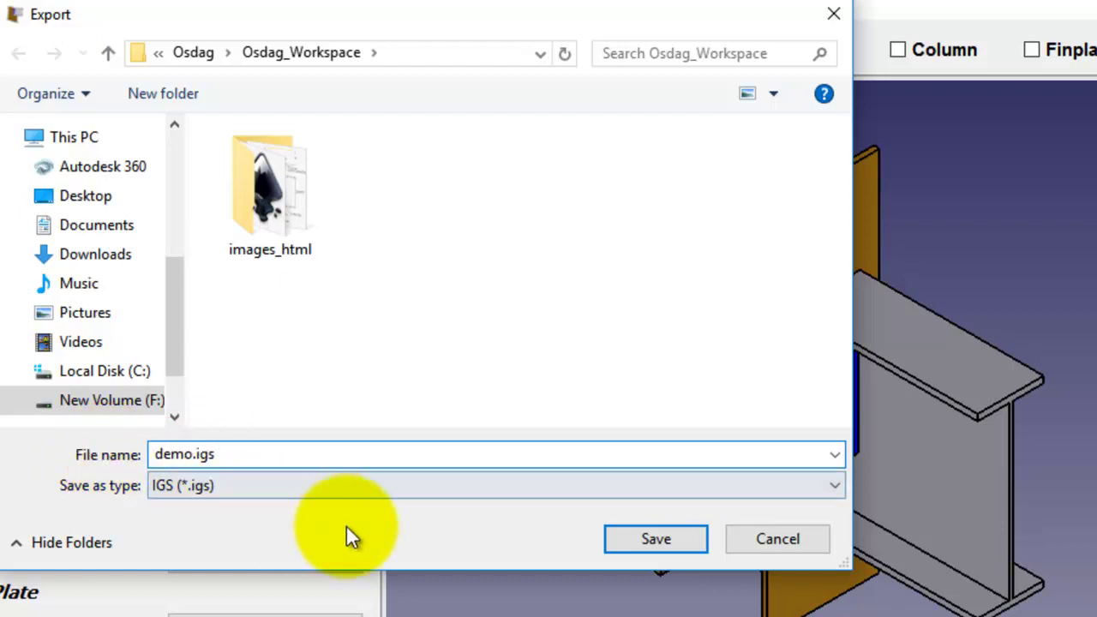
{"action": "left_click", "coordinate": [641, 539]}
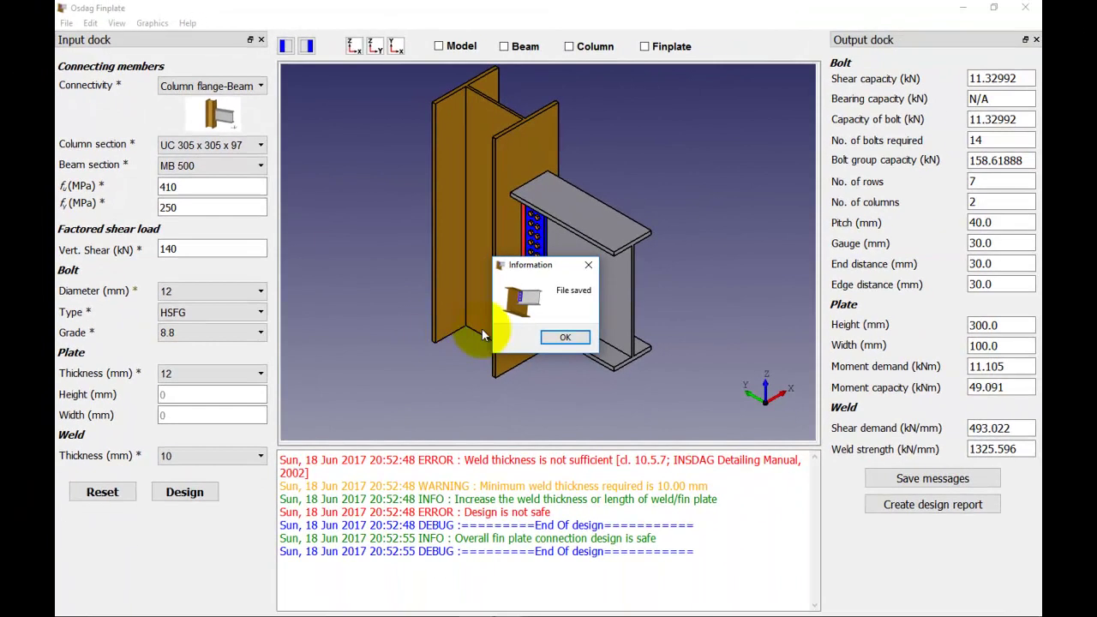
{"action": "left_click", "coordinate": [564, 338]}
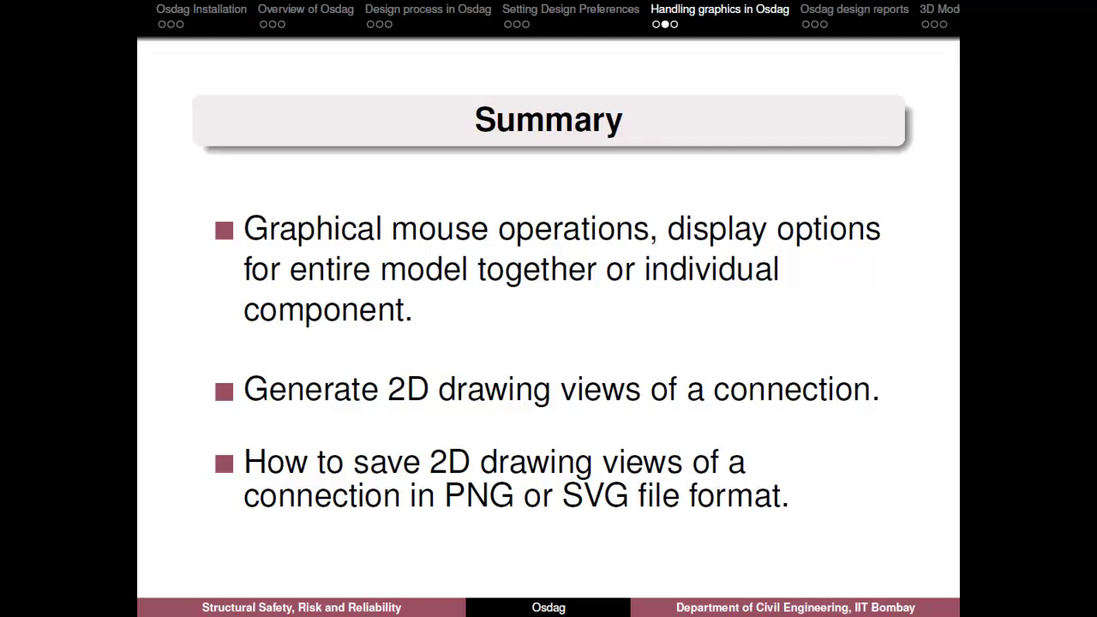
{"action": "key", "text": "Page_Down"}
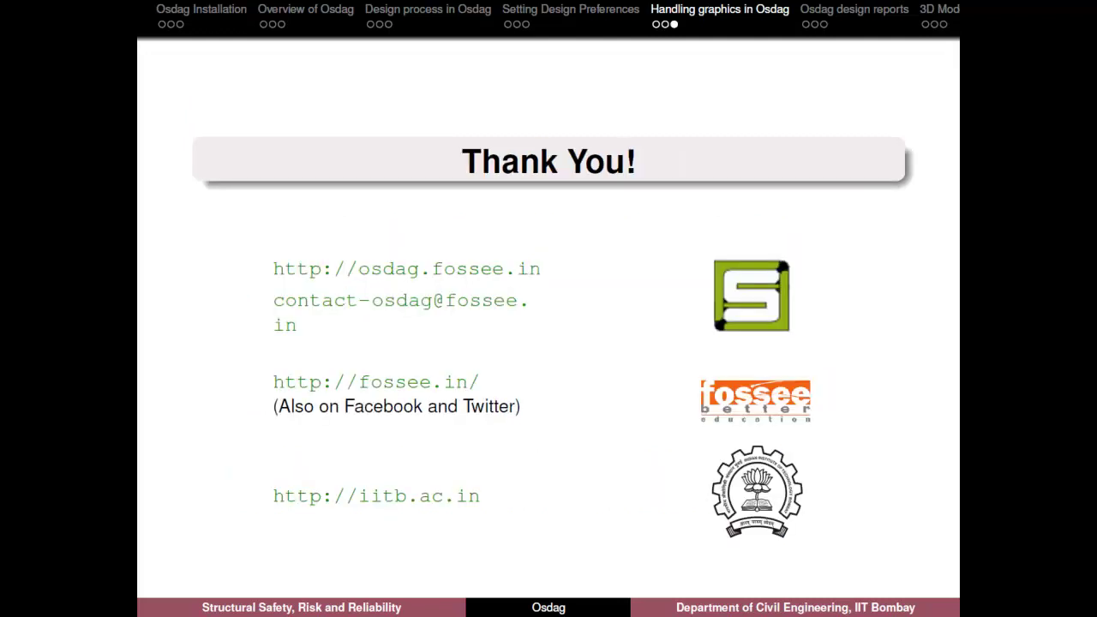